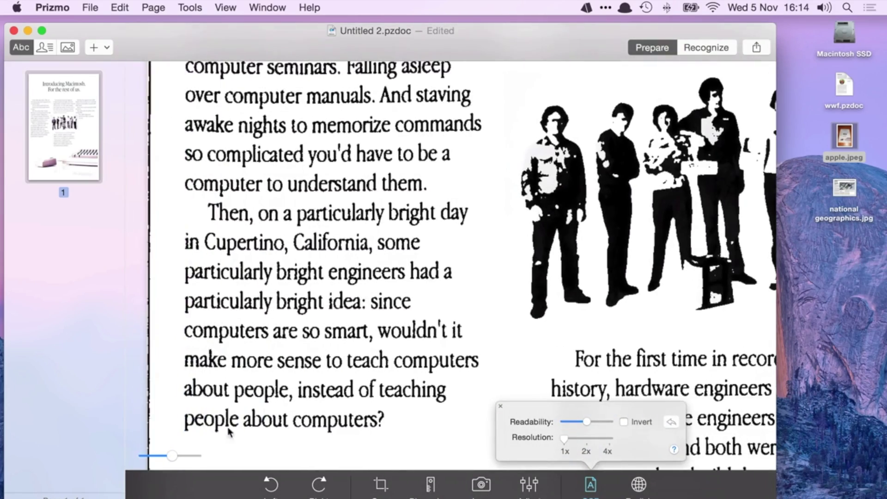
Raise the readability resolution to 2x, zoom out, and check the English recognition language.
mouse_move(565, 439)
left_mouse_down()
mouse_move(585, 440)
mouse_move(564, 438)
mouse_move(599, 421)
mouse_move(634, 421)
mouse_move(574, 421)
left_mouse_up()
left_click(186, 470)
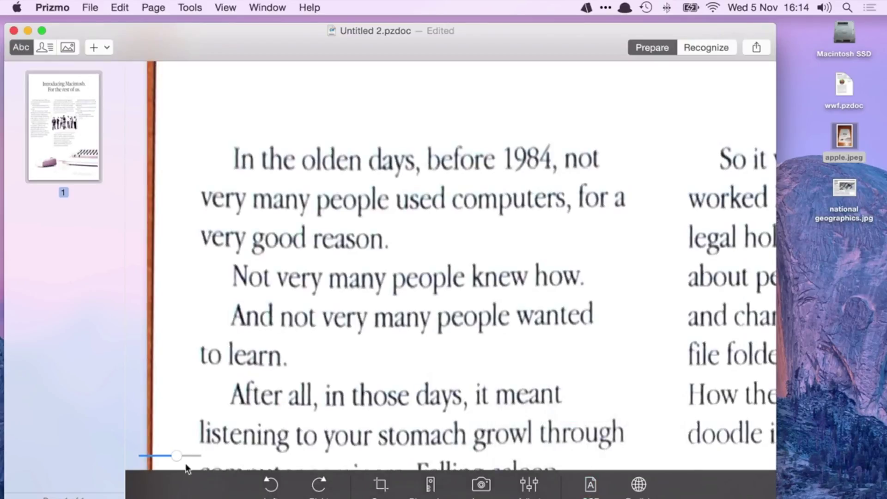
left_click_drag(177, 456, 150, 455)
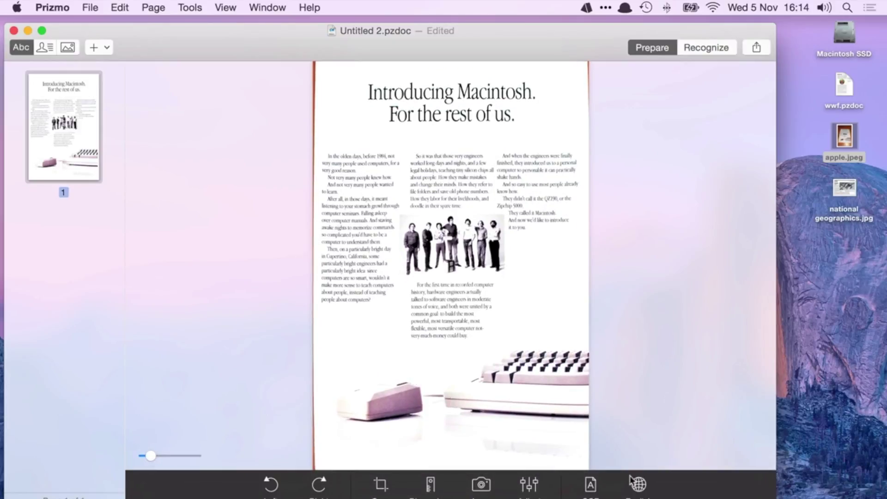
left_click(638, 484)
left_click(638, 484)
Recognize the advert page and shrink text block 2 to its upper paragraphs.
left_click(717, 48)
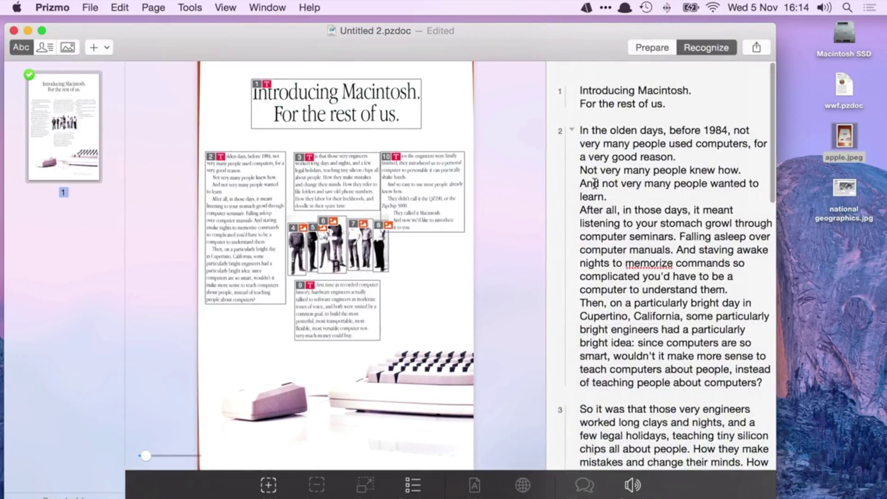
left_click(260, 198)
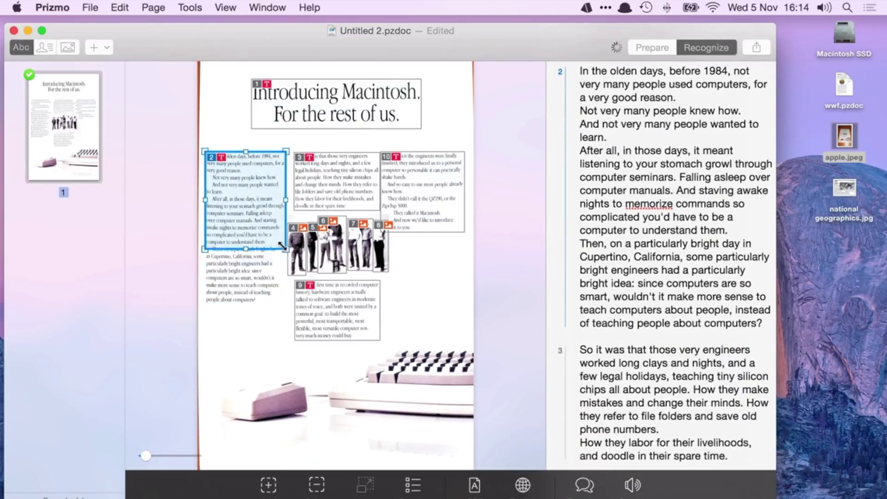
left_click_drag(283, 303, 286, 197)
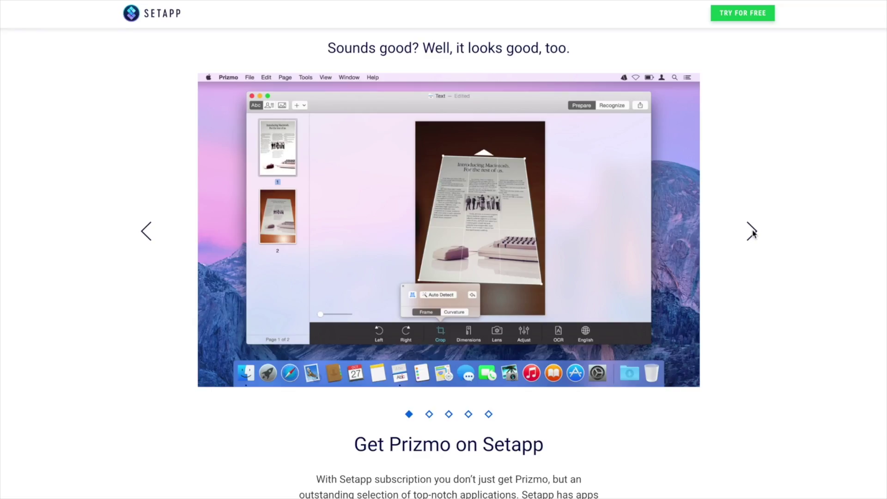
Page through the Setapp carousel to the fifth screenshot, showing Pro Pack batch processing.
left_click(752, 233)
left_click(752, 233)
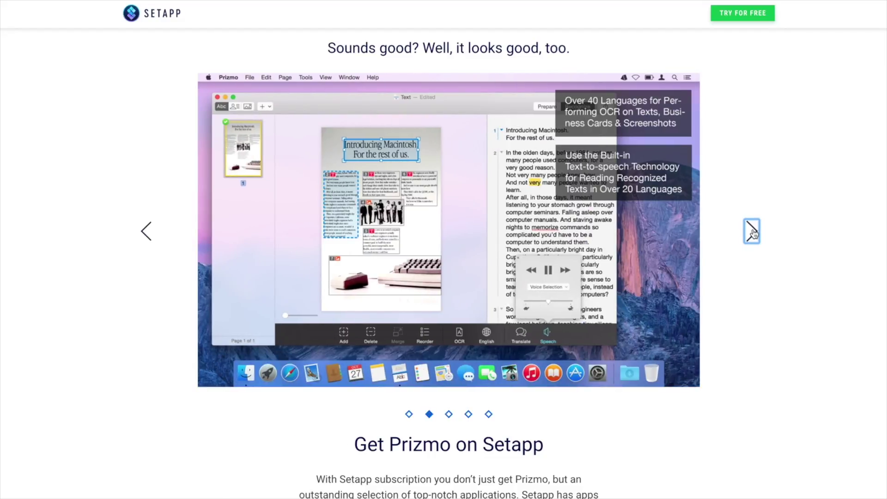
left_click(752, 232)
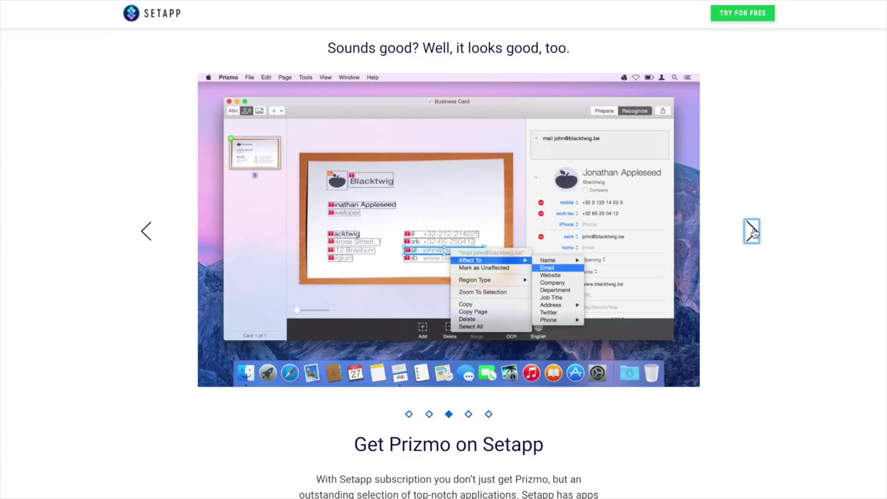
left_click(752, 233)
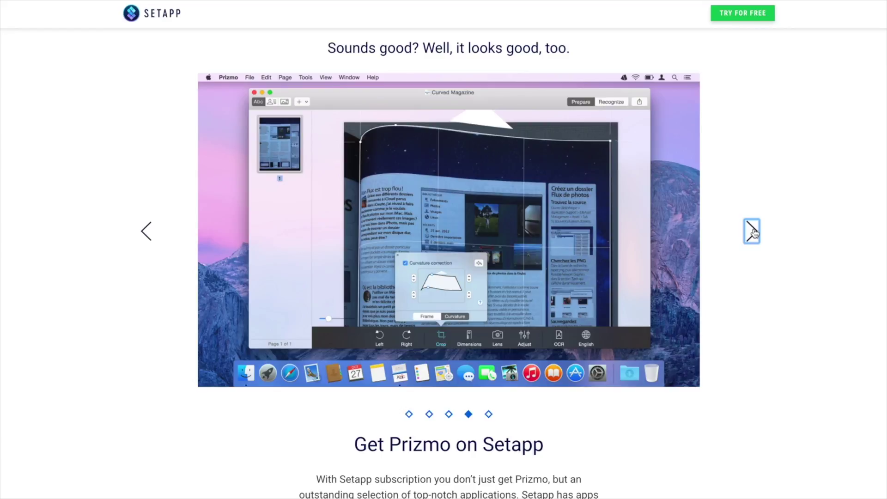
left_click(752, 232)
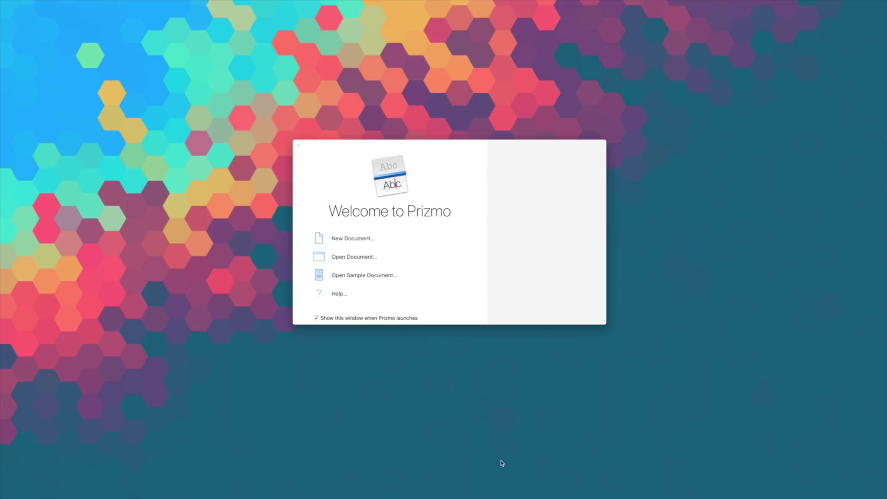
Start a new document and drop the textbook JPG photo from the desktop into it.
left_click(357, 238)
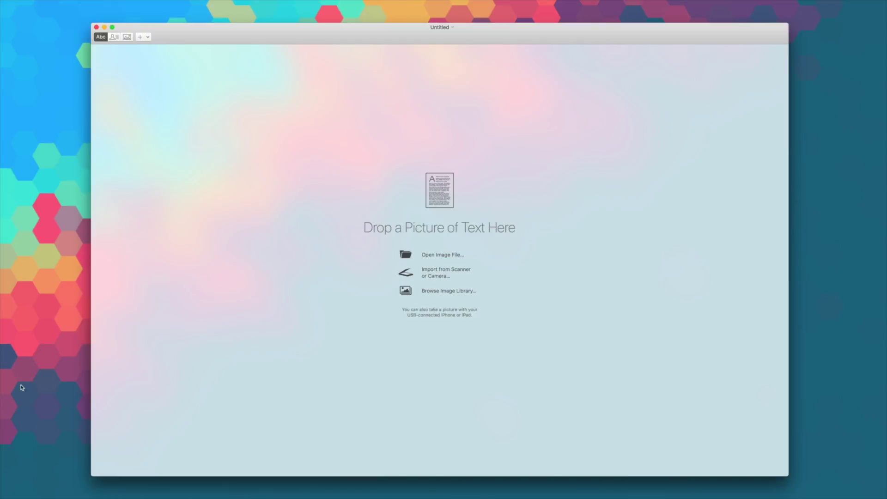
left_click(36, 276)
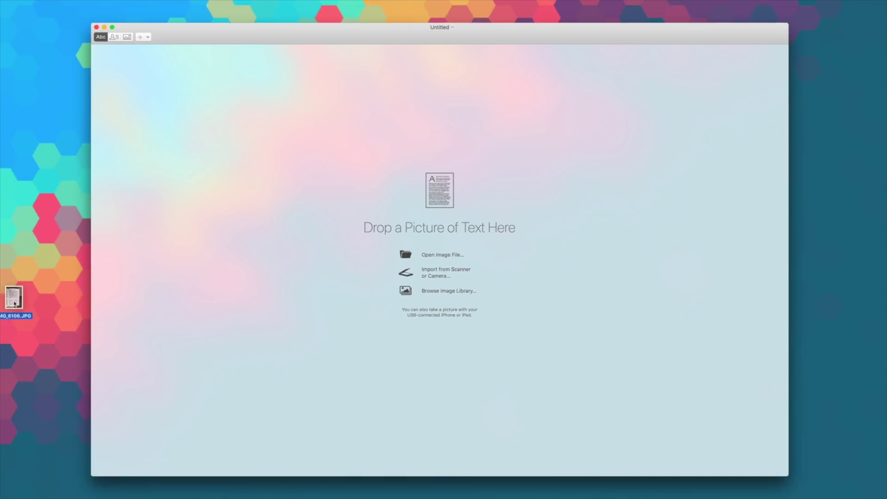
left_click_drag(17, 298, 356, 286)
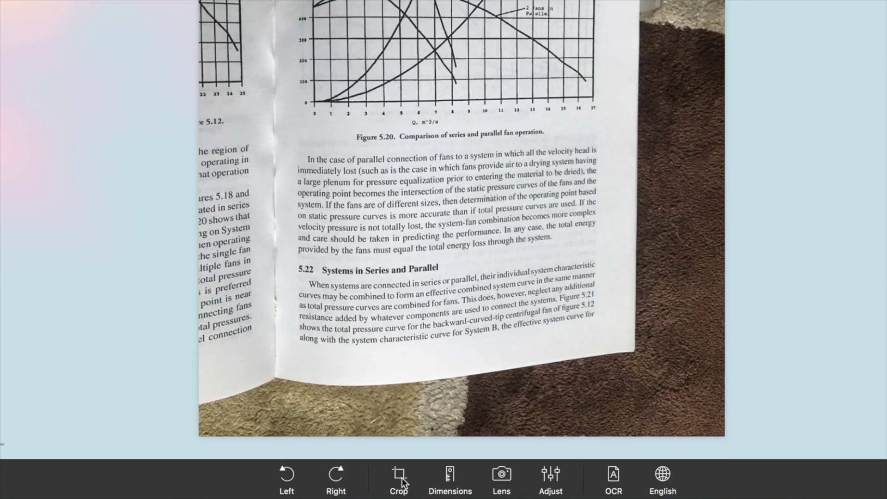
Review the crop tool's Curvature options, then return to Frame.
left_click(400, 477)
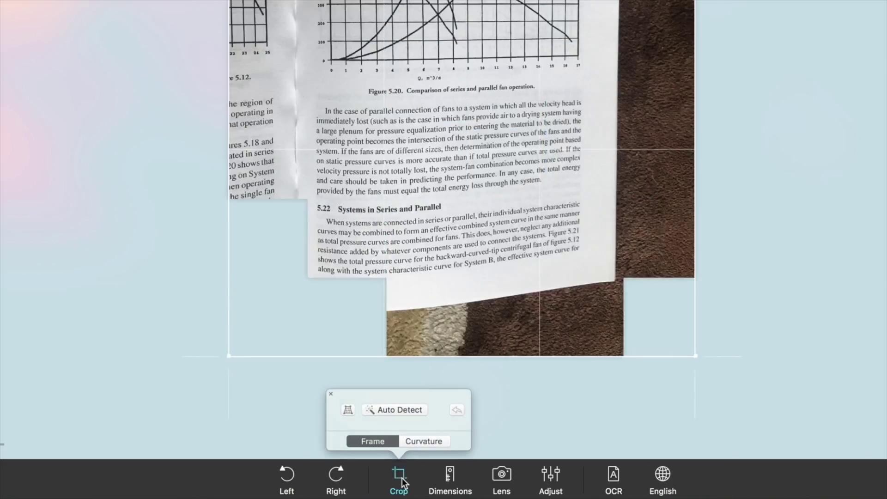
left_click(422, 442)
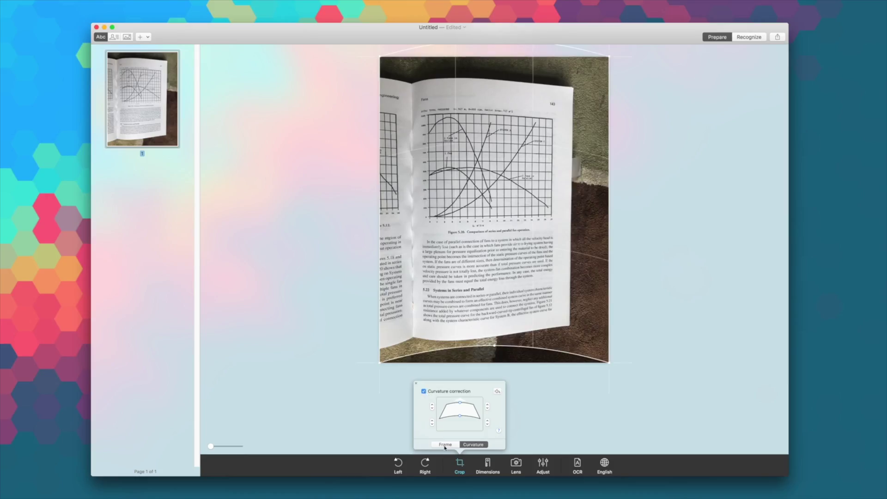
left_click(445, 444)
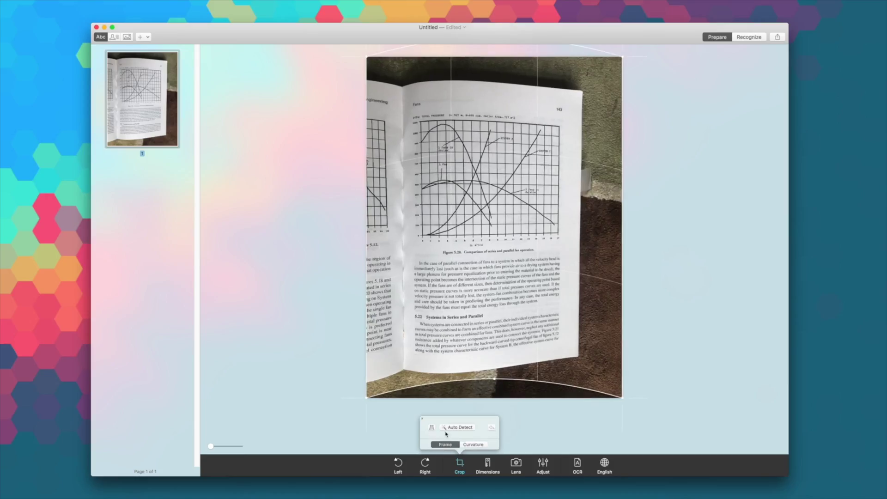
Fit the four crop corners and the curved top and bottom edges to the right-hand page.
left_click_drag(367, 397, 403, 374)
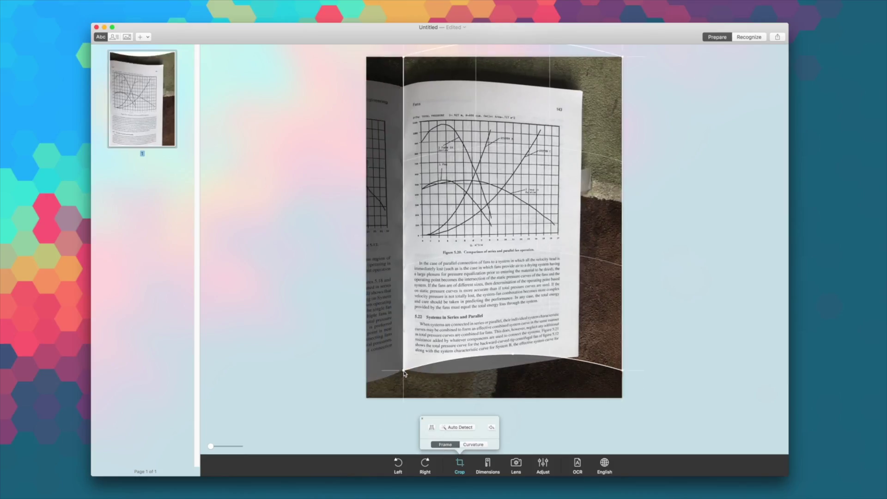
left_click_drag(623, 373, 577, 357)
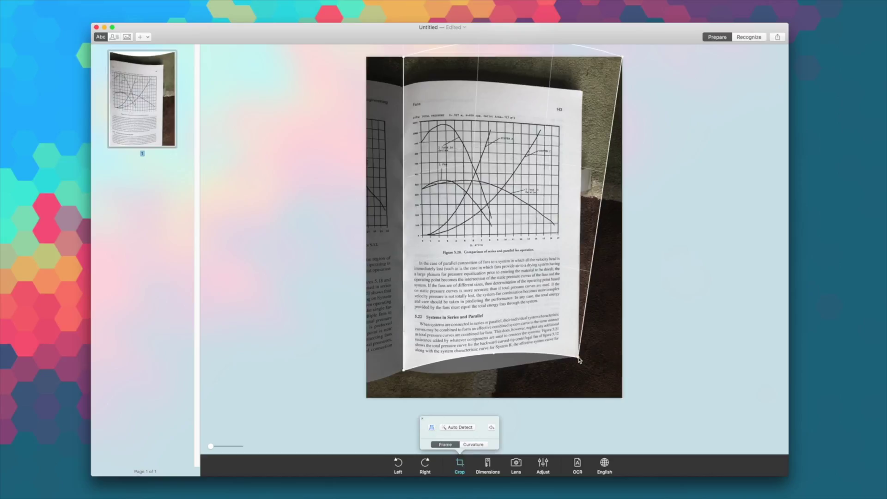
left_click_drag(623, 57, 581, 89)
left_click_drag(404, 59, 403, 86)
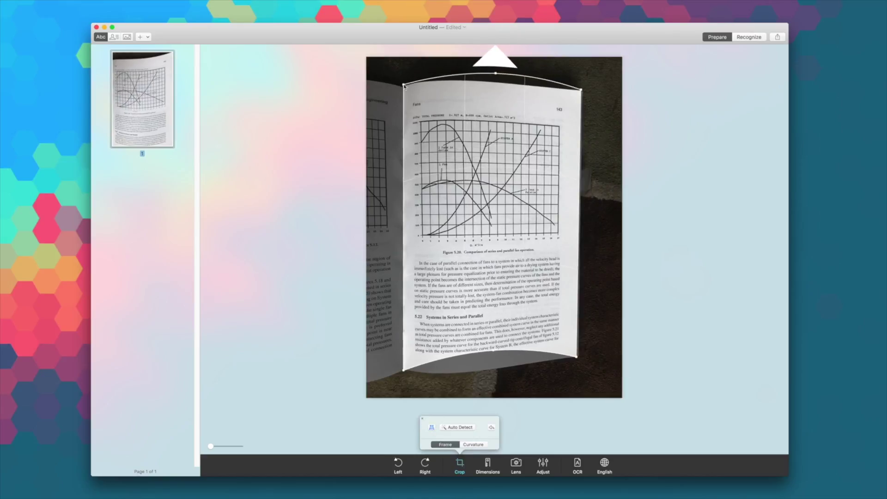
left_click_drag(486, 78, 441, 81)
left_click_drag(495, 354, 495, 365)
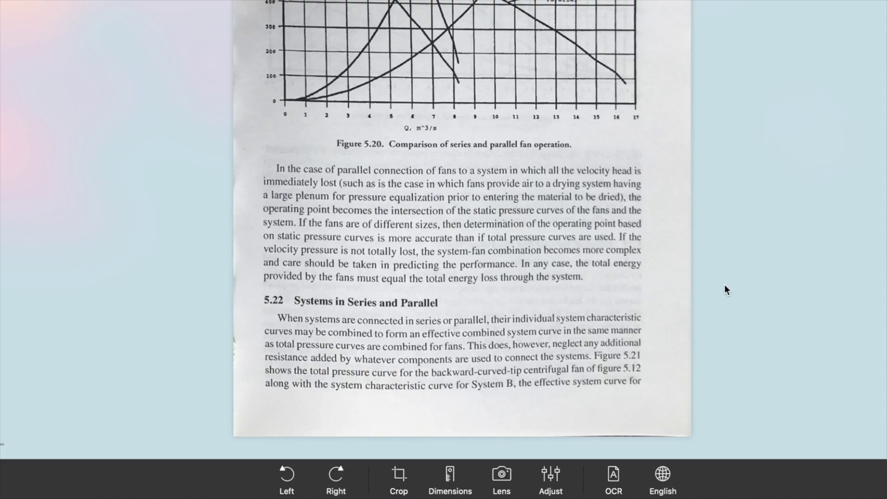
Fit the page into A4 and enable Lens Correction.
left_click(450, 479)
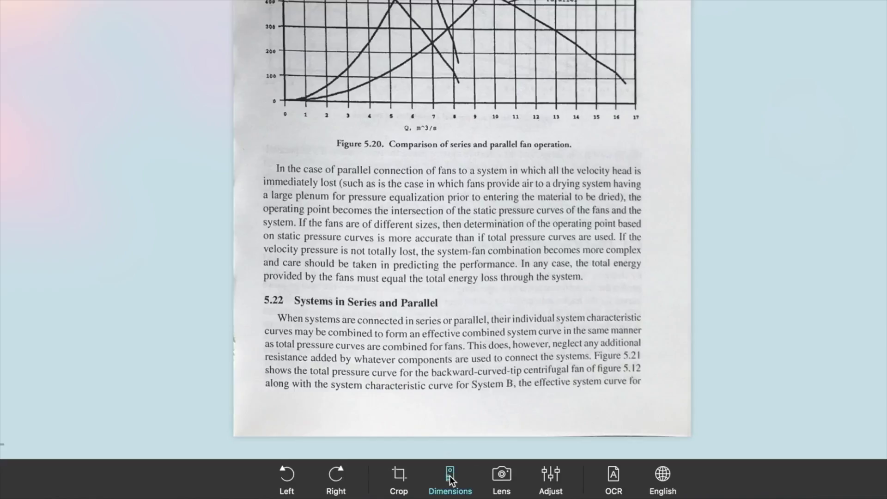
left_click(483, 408)
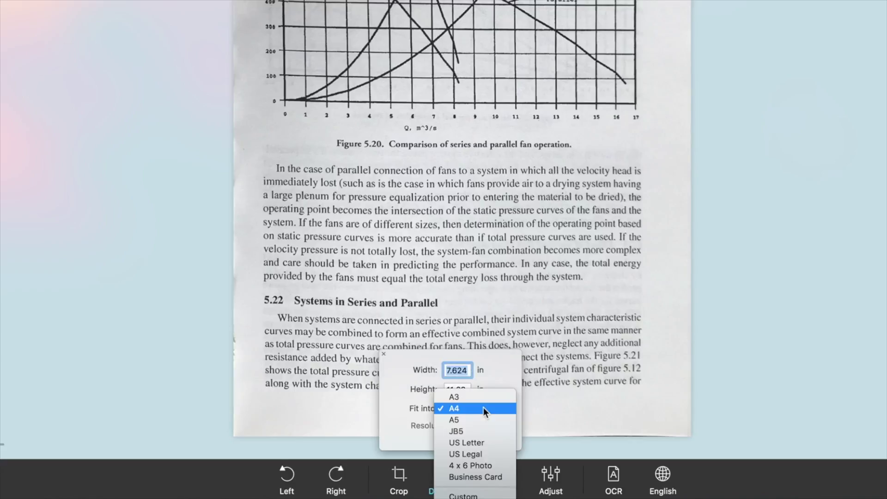
left_click(483, 408)
left_click(501, 473)
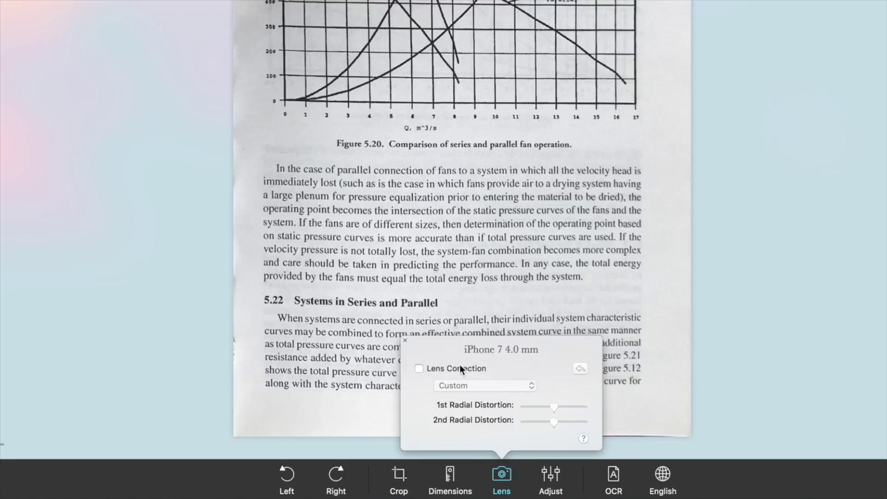
left_click(419, 369)
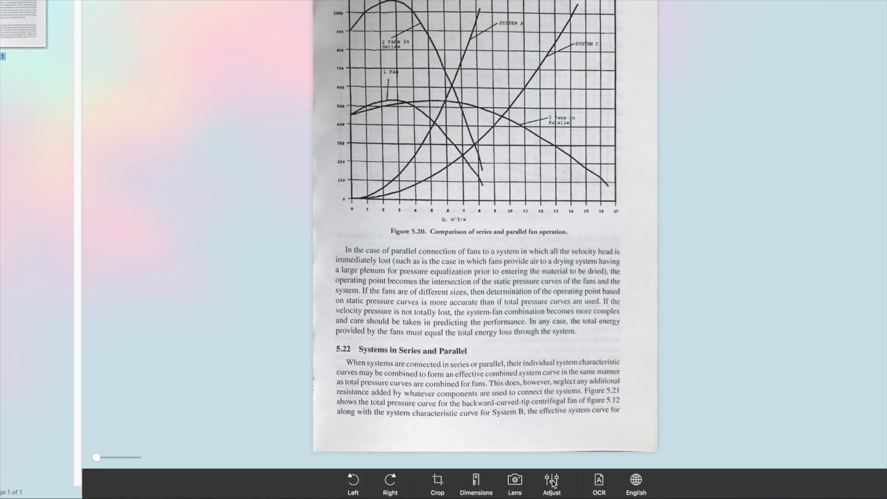
Slightly raise the page's brightness, contrast and sharpness in the Adjust popover.
left_click(553, 484)
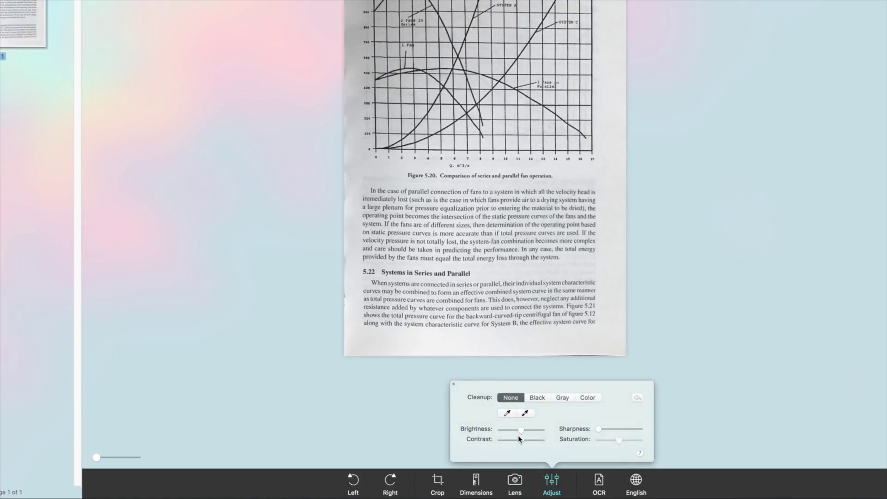
left_click_drag(521, 431, 526, 431)
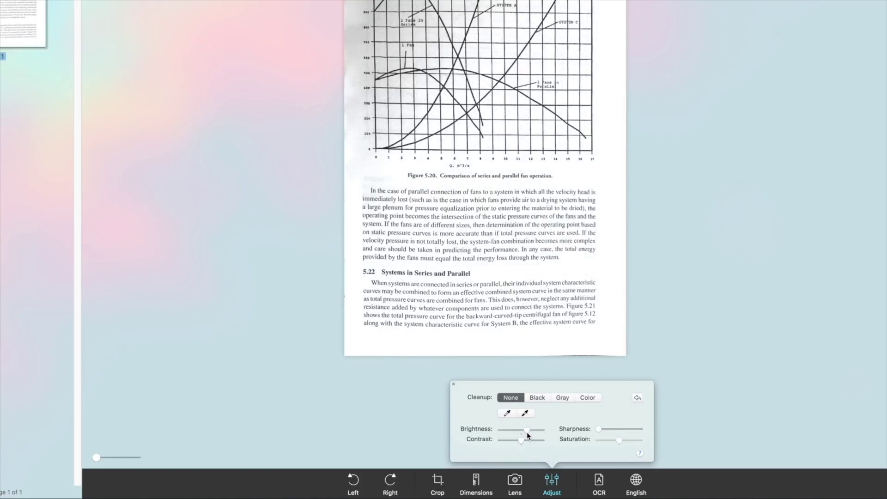
left_click_drag(521, 441, 526, 445)
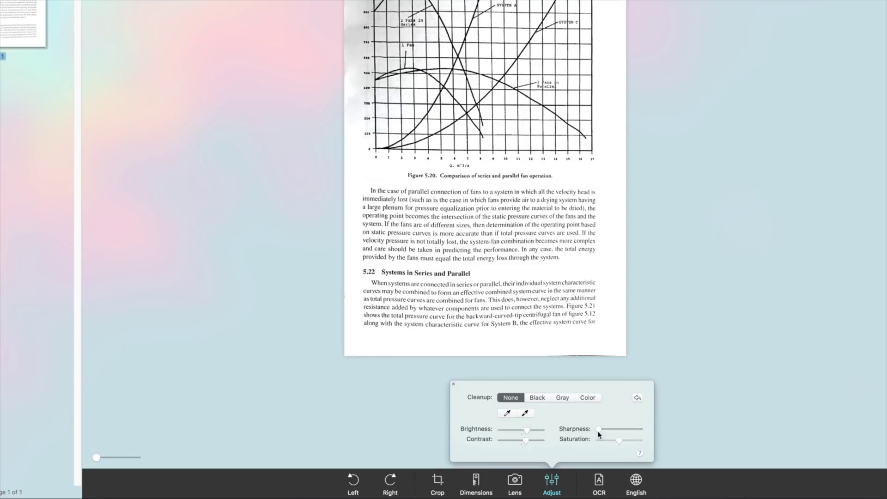
left_click_drag(600, 430, 602, 436)
left_click(599, 480)
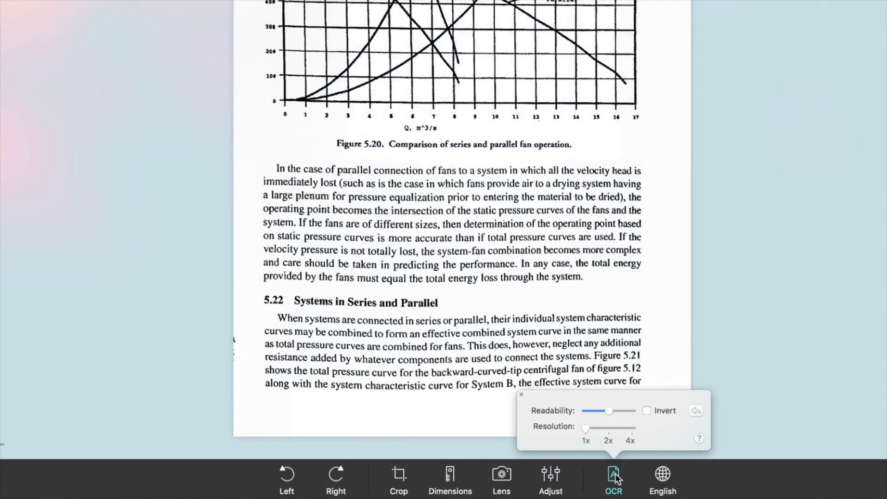
Set the OCR recognition resolution to 2x and close the popover.
left_click(610, 430)
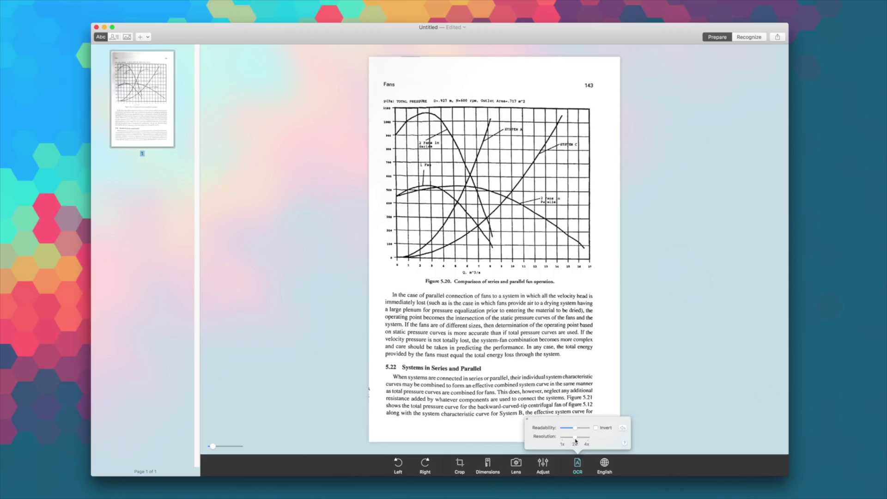
left_click(578, 463)
Recognize the page and draw separate regions for the first paragraph, 5.22 heading and final paragraph.
left_click(817, 26)
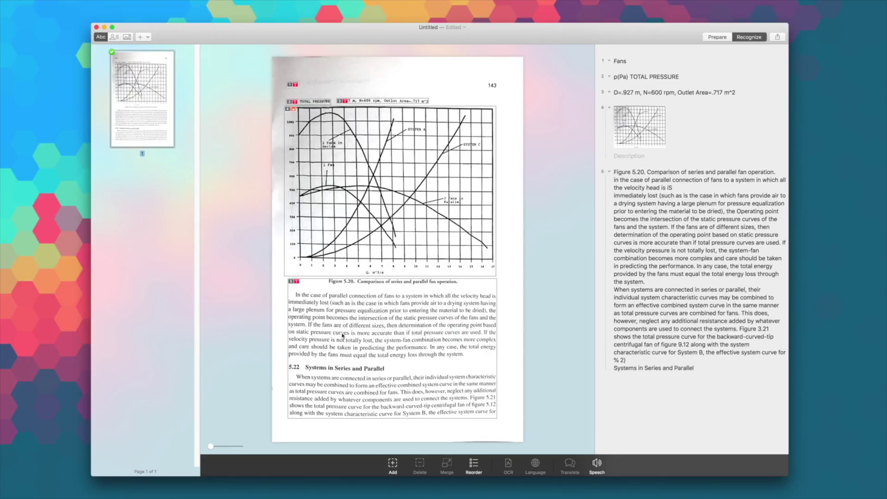
left_click_drag(461, 345, 298, 292)
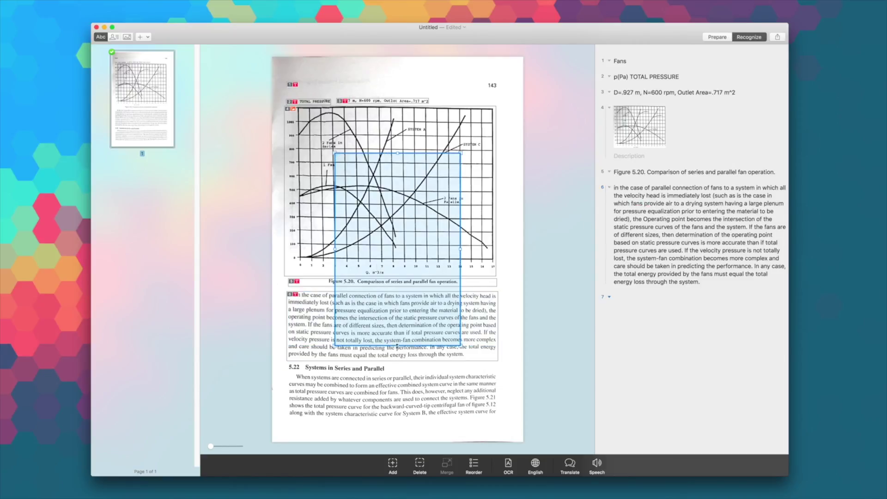
mouse_move(332, 150)
left_mouse_down()
mouse_move(463, 421)
mouse_move(383, 372)
left_mouse_up()
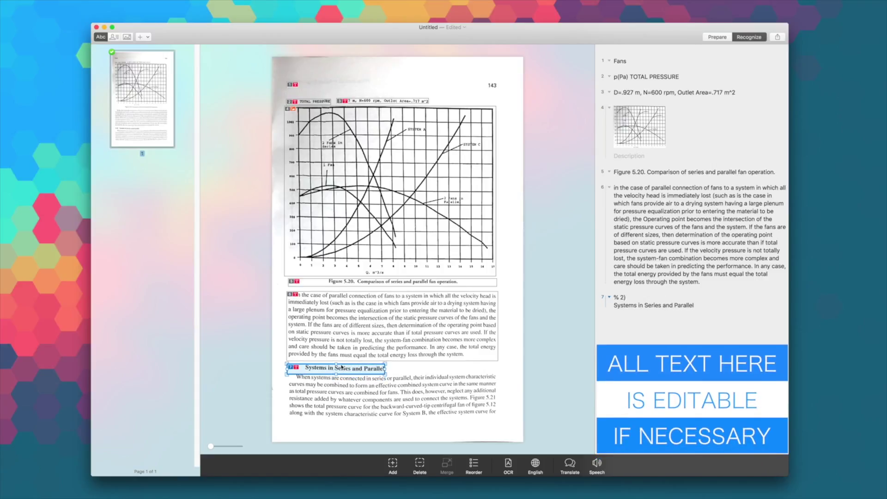
left_click_drag(383, 368, 503, 359)
left_click_drag(332, 312, 285, 373)
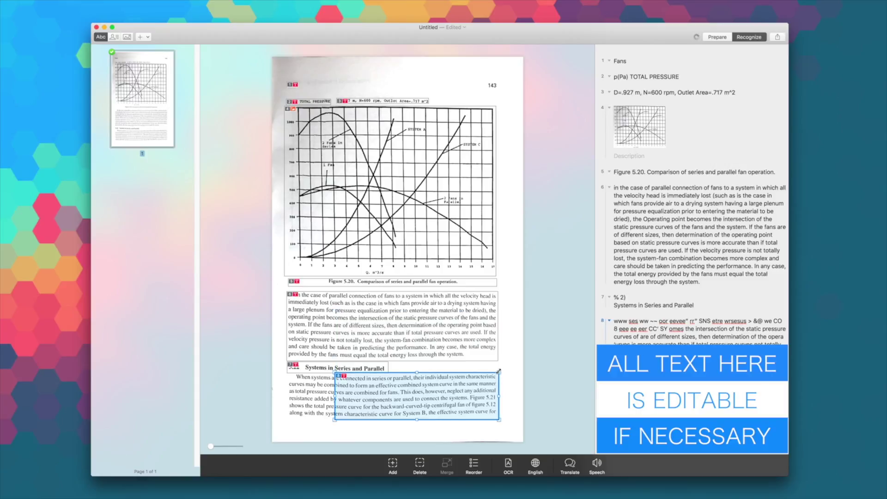
Set the regions' reading order, starting with the Fans header, then the caption and paragraphs.
left_click(475, 466)
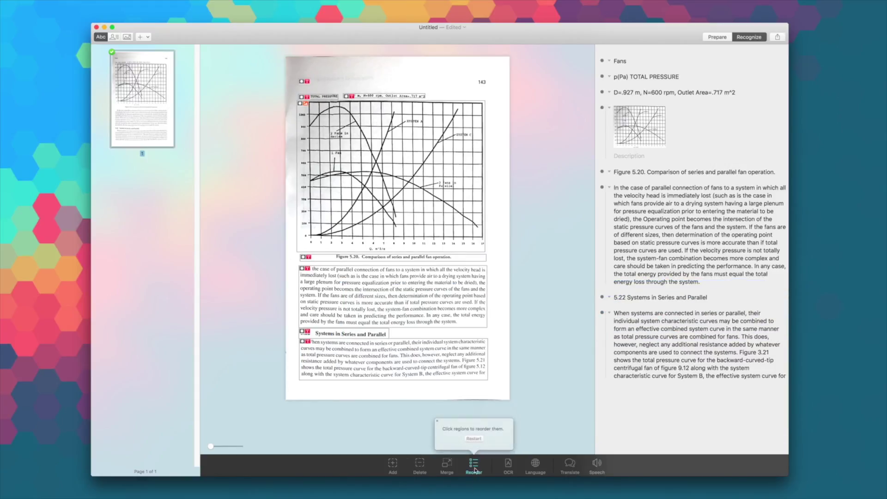
left_click(301, 83)
left_click(302, 256)
left_click(303, 268)
left_click(303, 332)
left_click(303, 341)
left_click(303, 96)
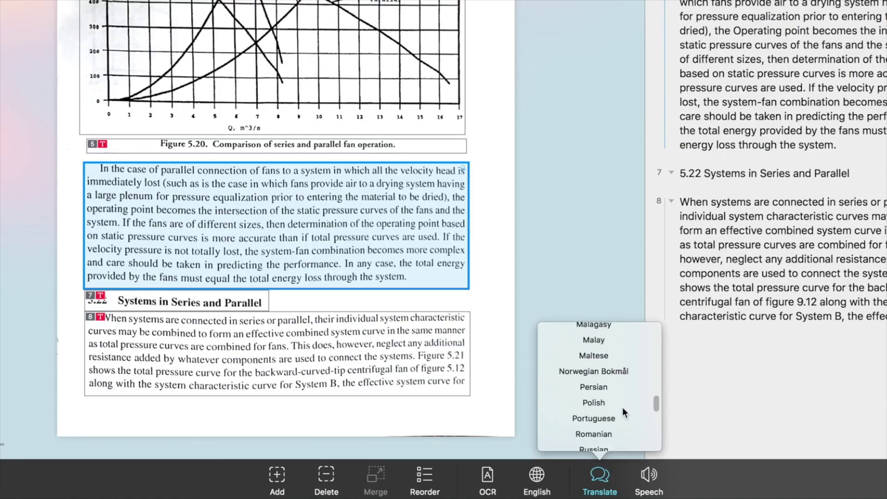
scroll(622, 409, "down", 5)
Preview a Tahitian translation and the read-aloud voices, then bring up the export options.
left_click(591, 370)
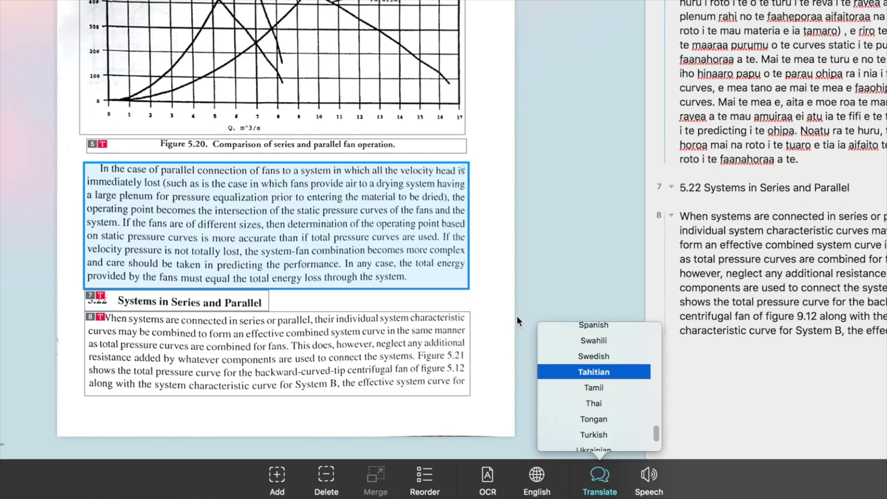
left_click(516, 316)
left_click(649, 475)
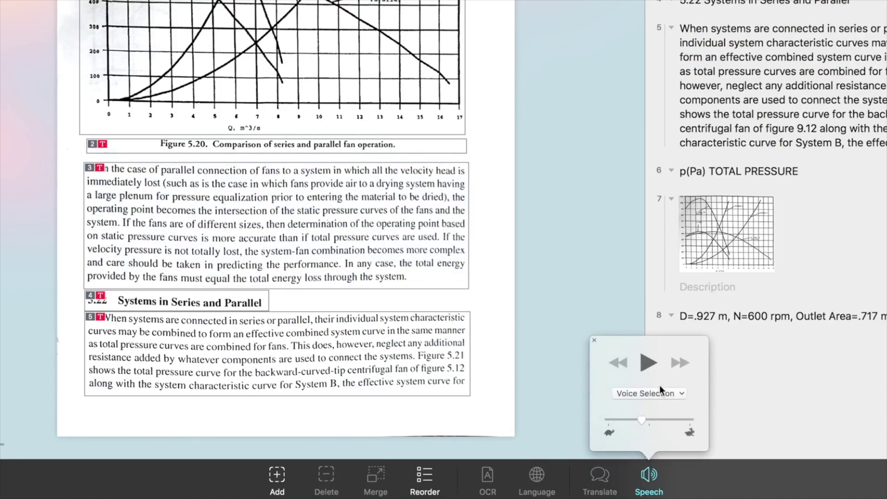
left_click(683, 394)
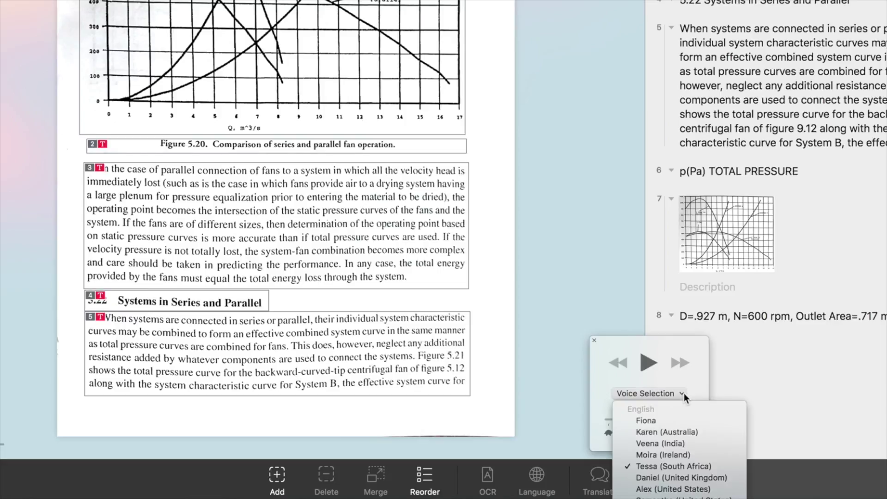
left_click(682, 440)
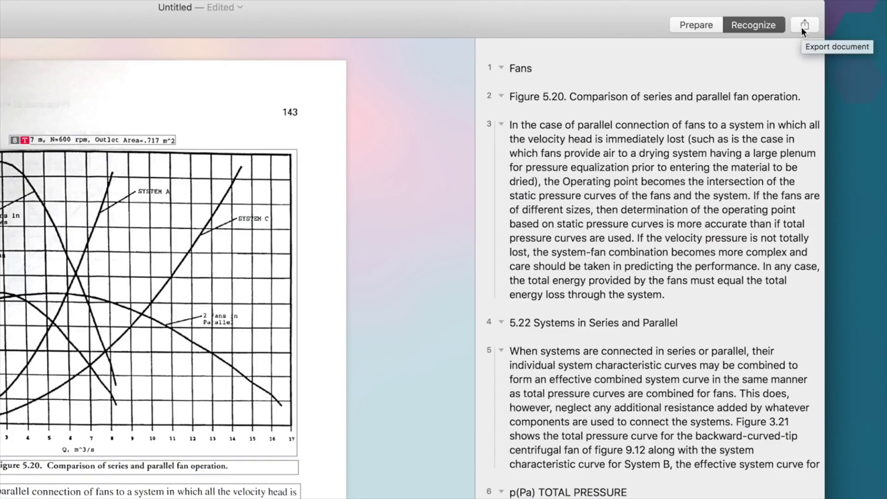
left_click(777, 38)
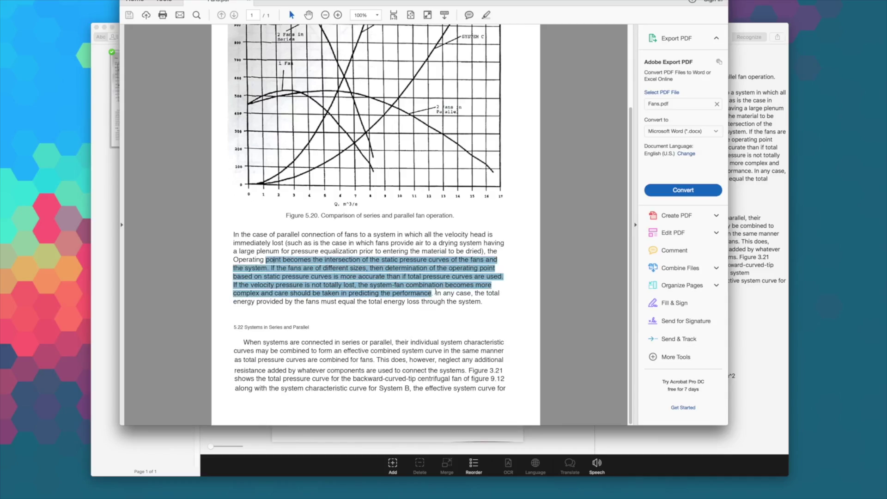
Drag-select passages of both paragraphs and the figure caption in Fans.pdf to show selectable text.
left_click_drag(432, 292, 457, 307)
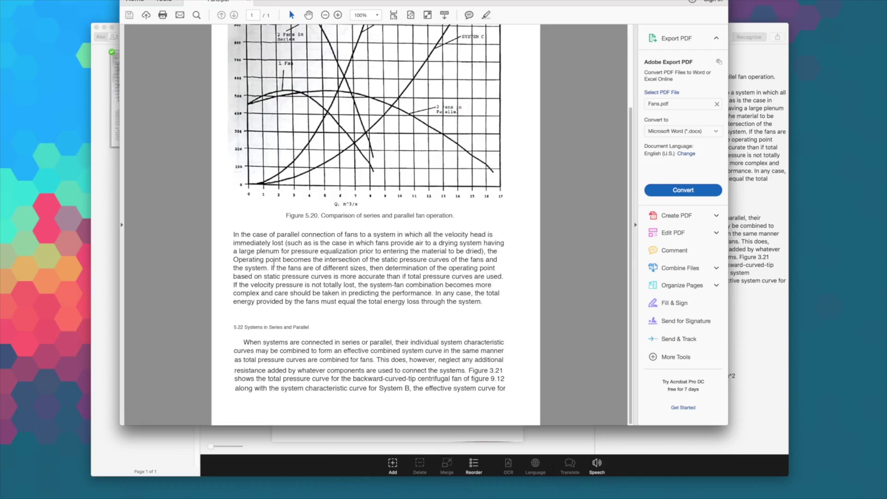
left_click_drag(265, 259, 460, 298)
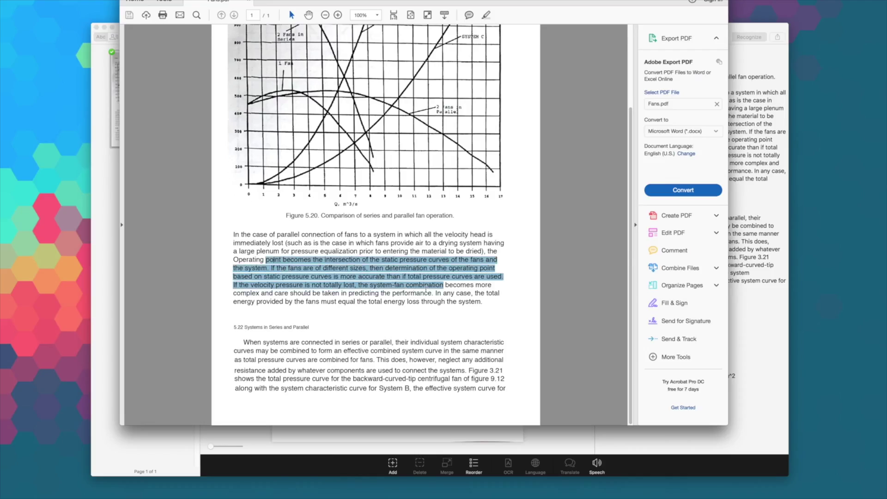
left_click_drag(283, 370, 450, 380)
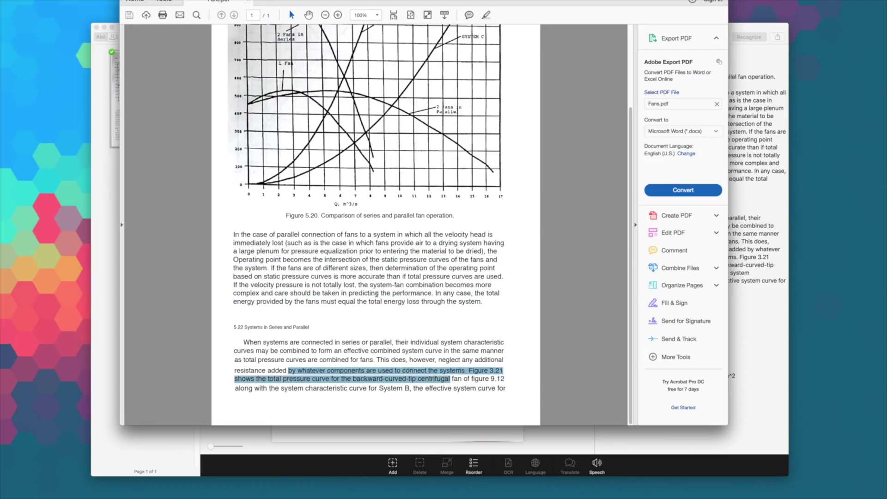
left_click_drag(394, 284, 303, 257)
left_click_drag(290, 216, 495, 234)
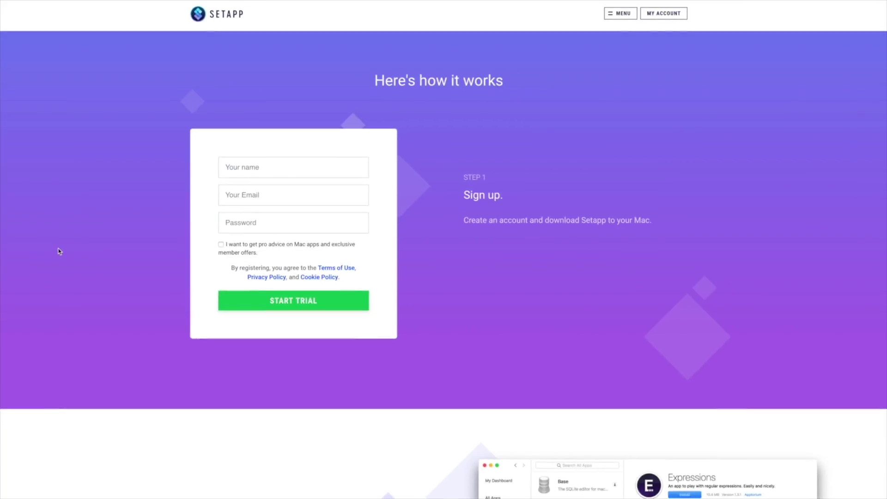
scroll(59, 252, "down", 5)
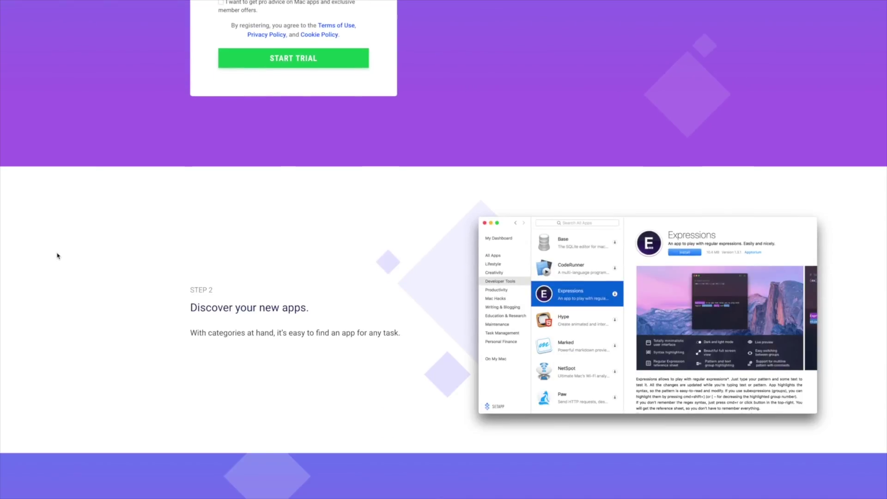
scroll(57, 252, "down", 5)
scroll(57, 253, "down", 5)
scroll(57, 256, "down", 5)
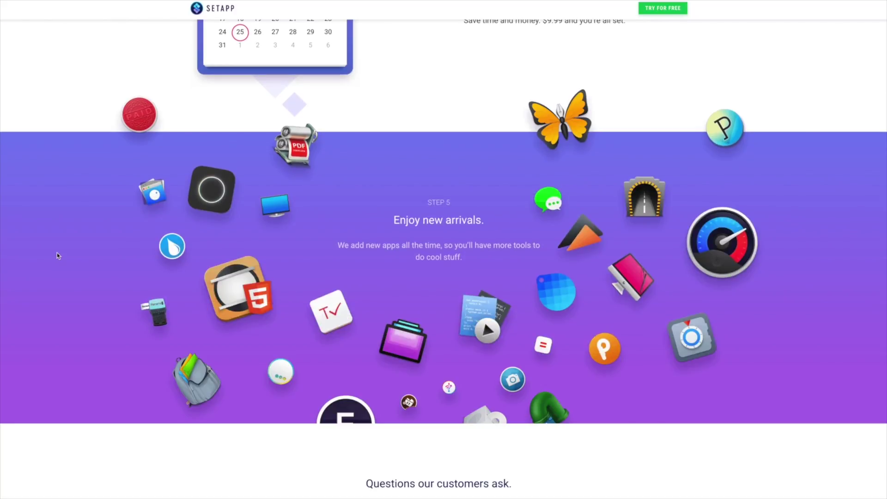
scroll(57, 253, "down", 5)
Open the Setapp All Apps catalogue from the page footer.
left_click(201, 485)
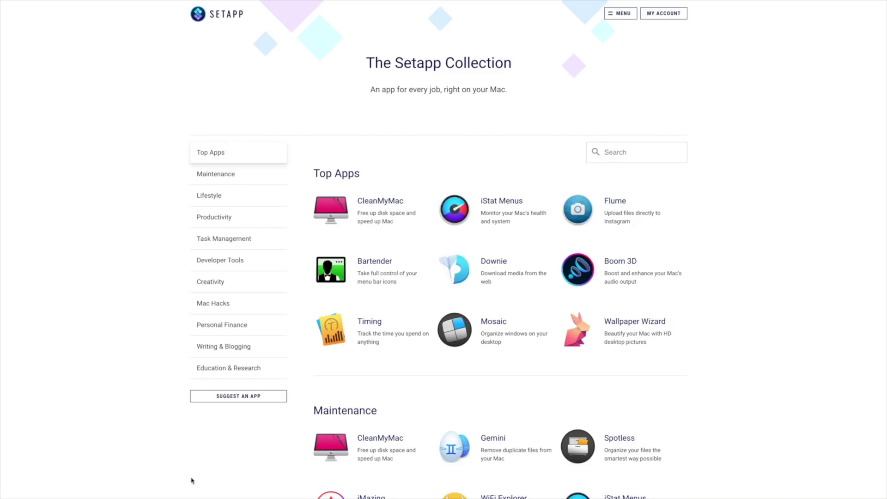
scroll(82, 307, "down", 5)
scroll(82, 307, "down", 5)
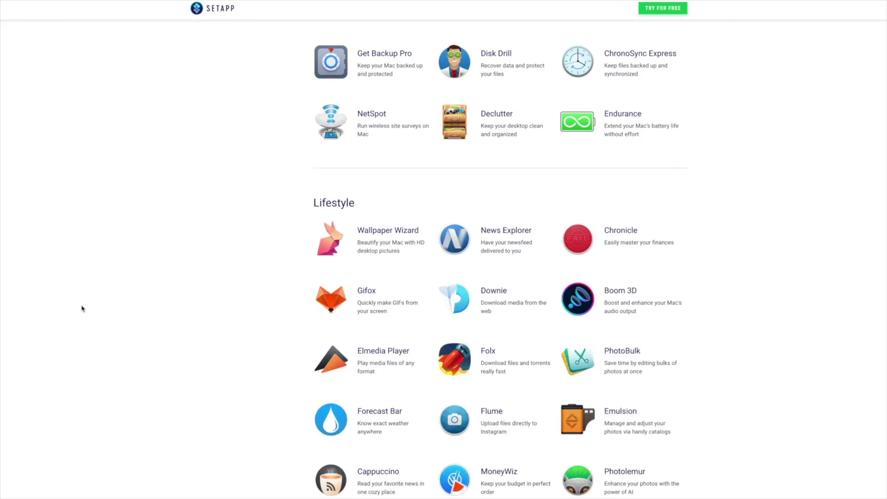
scroll(81, 308, "down", 2)
scroll(82, 309, "down", 2)
scroll(81, 309, "down", 3)
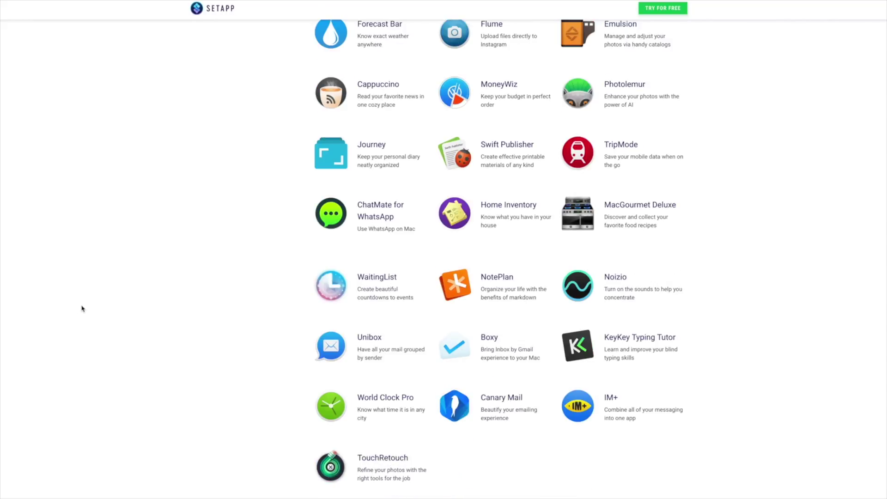
scroll(82, 308, "down", 3)
scroll(82, 309, "down", 3)
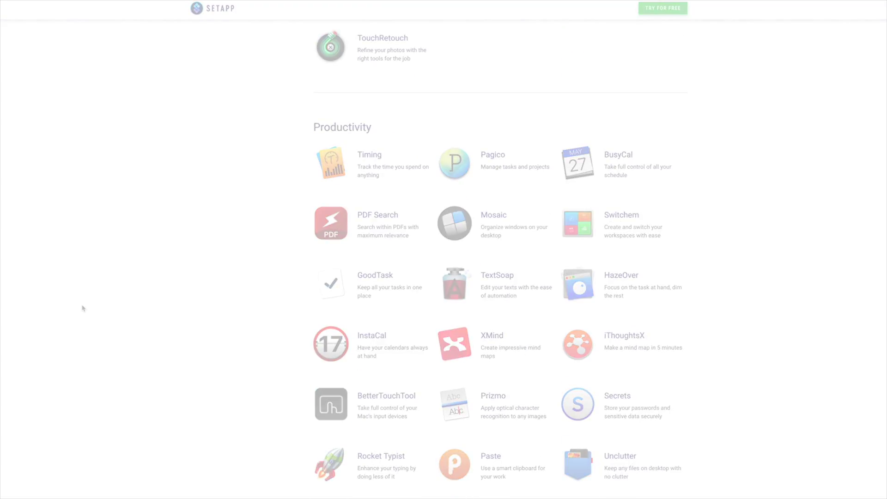